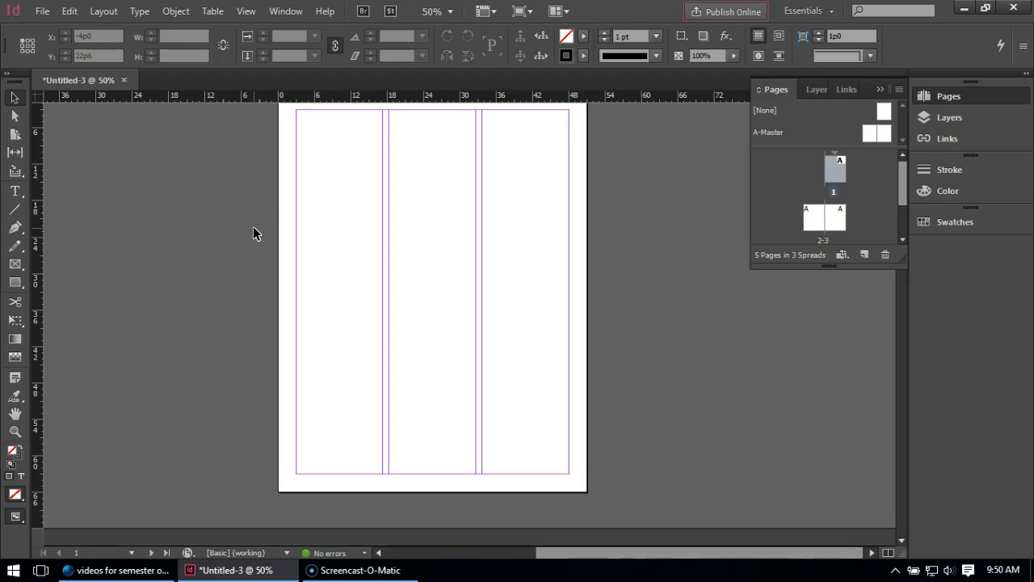
# Open the A-Master spread for editing.
pyautogui.moveTo(903, 176); pyautogui.dragTo(884, 237)
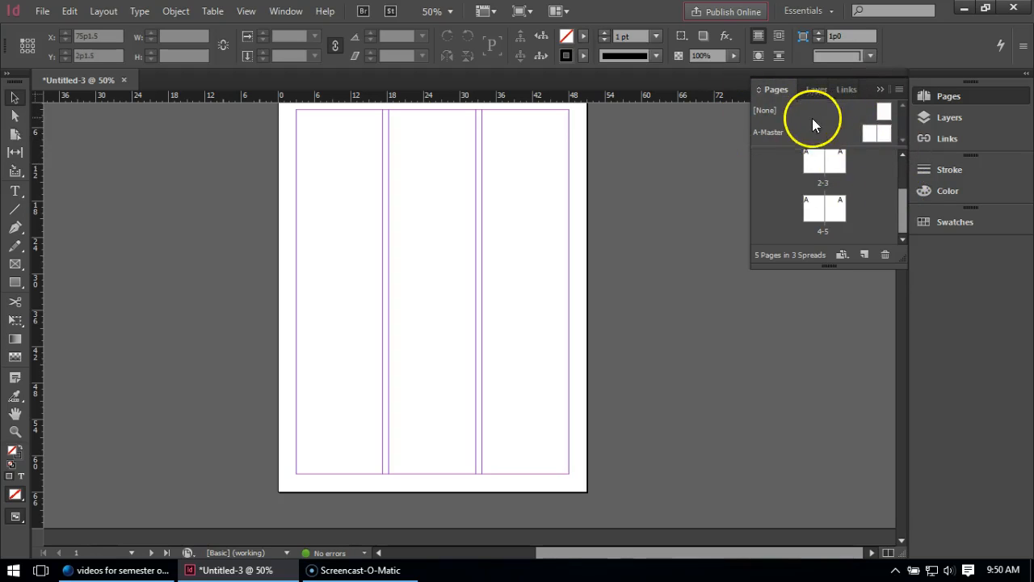
pyautogui.doubleClick(873, 133)
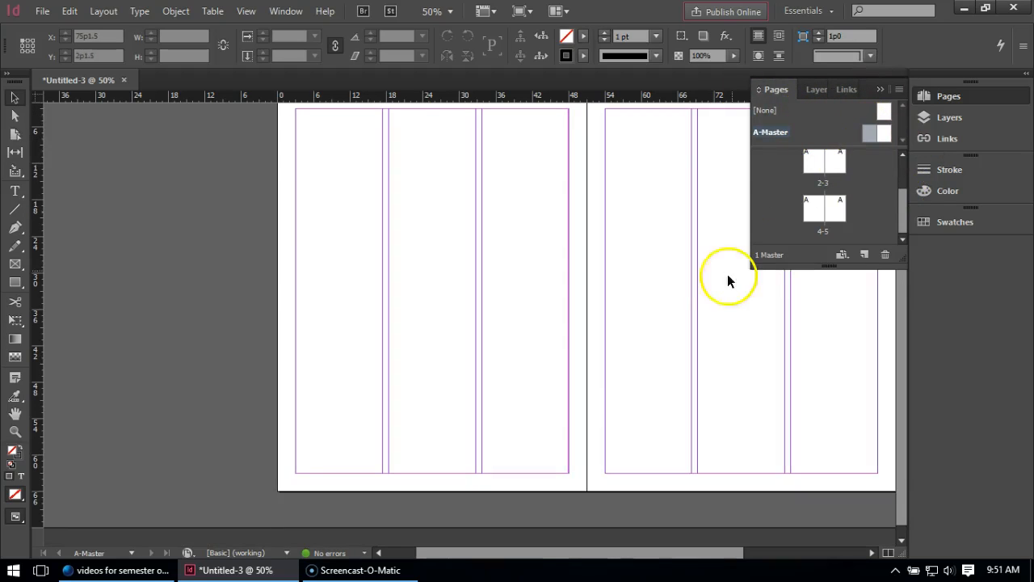
pyautogui.hotkey('ctrl', '-')
pyautogui.hotkey('ctrl', '-')
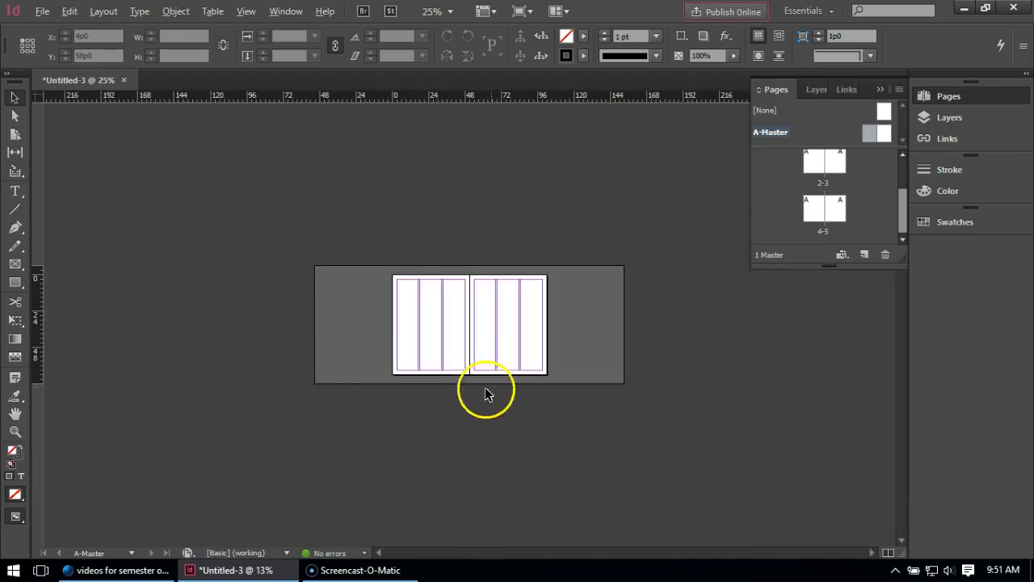
pyautogui.hotkey('ctrl', '=')
pyautogui.hotkey('ctrl', '=')
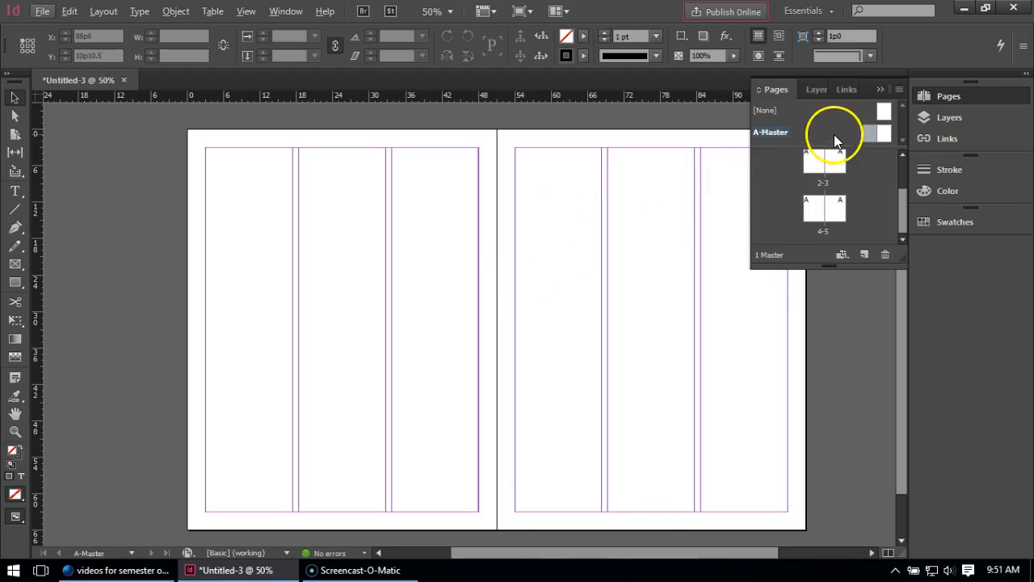
pyautogui.moveTo(870, 131); pyautogui.dragTo(825, 187)
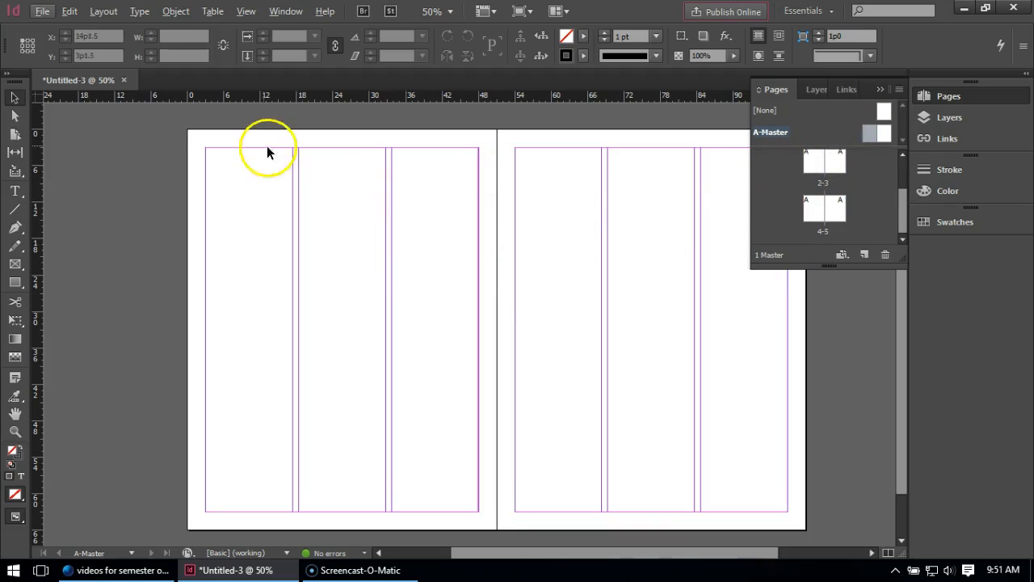
# Change both the horizontal and vertical ruler units to inches.
pyautogui.rightClick(177, 96)
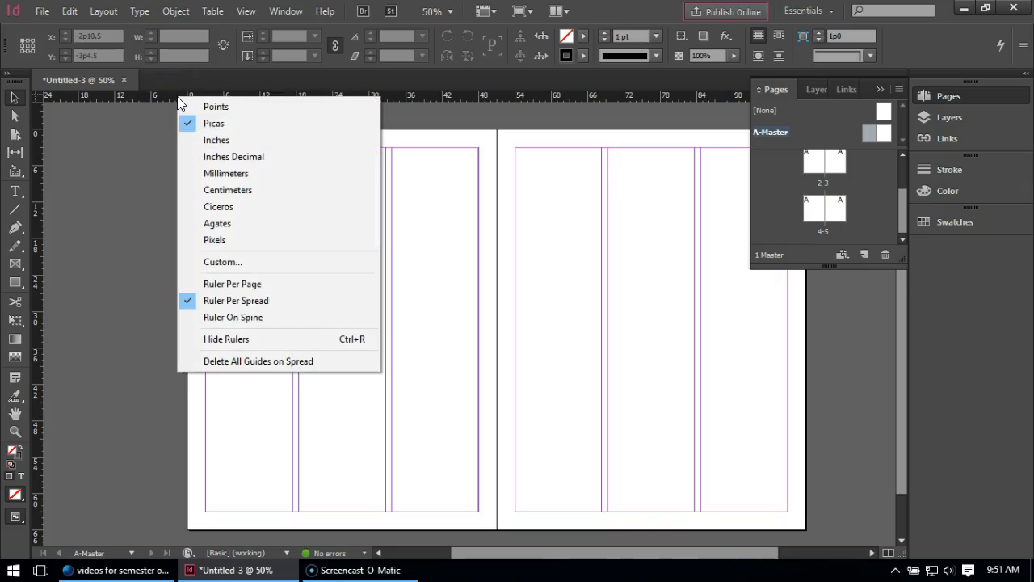
pyautogui.click(203, 140)
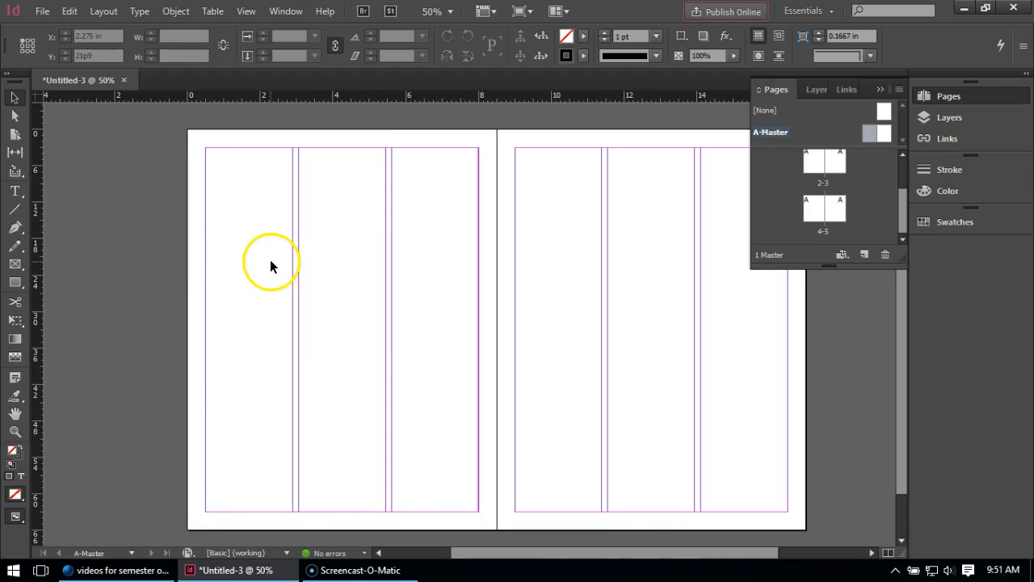
pyautogui.rightClick(35, 233)
pyautogui.click(71, 269)
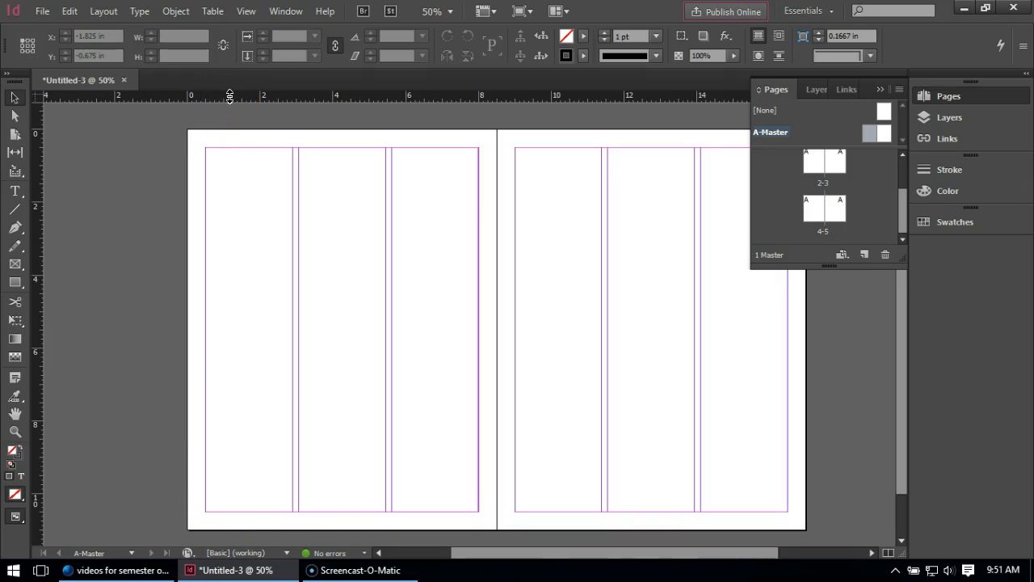
# Place a horizontal guide spanning the whole A-Master spread at Y 5.5 in.
pyautogui.moveTo(230, 97); pyautogui.dragTo(241, 330)
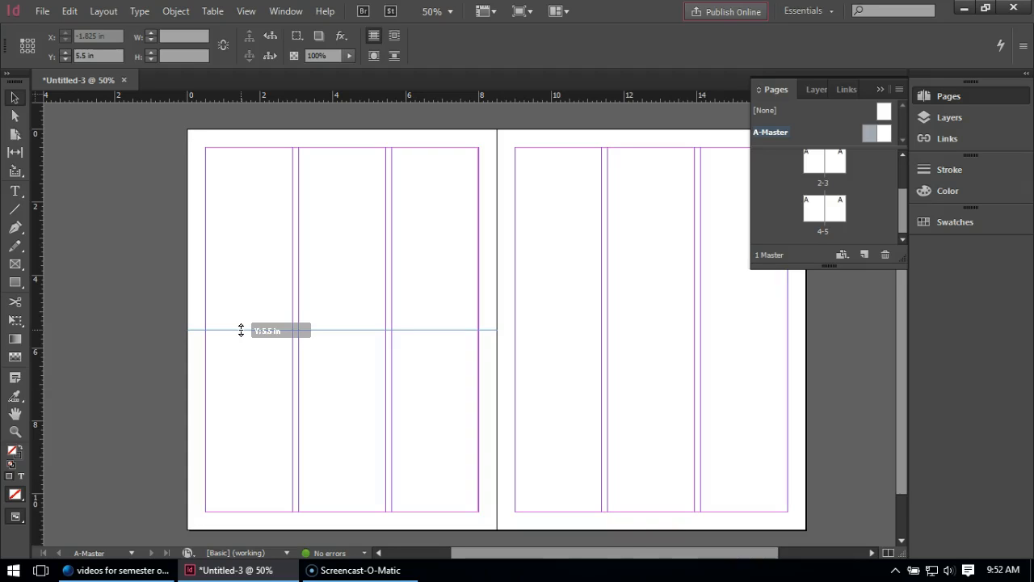
pyautogui.press('ctrl')
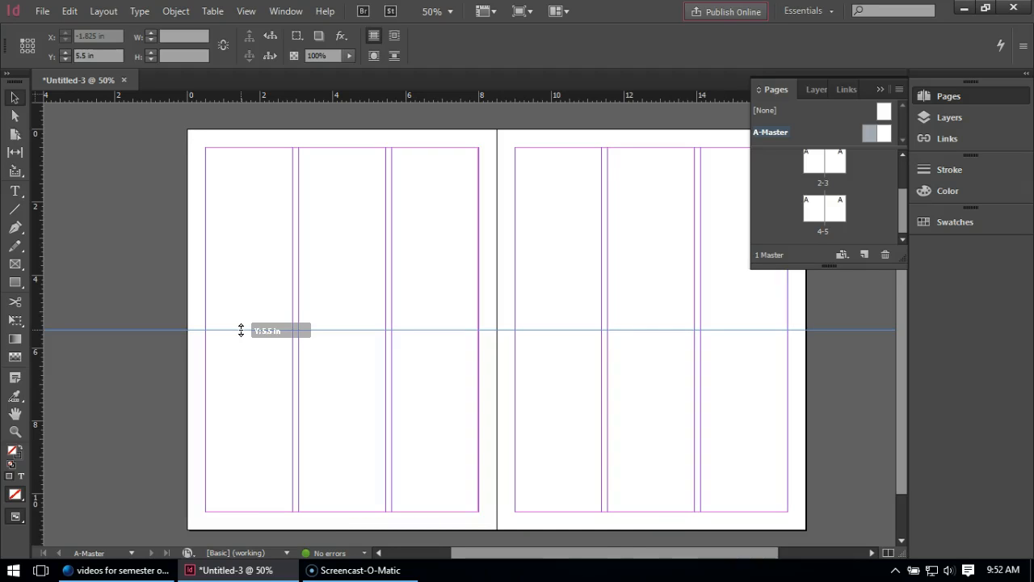
pyautogui.moveTo(241, 330); pyautogui.dragTo(240, 333)
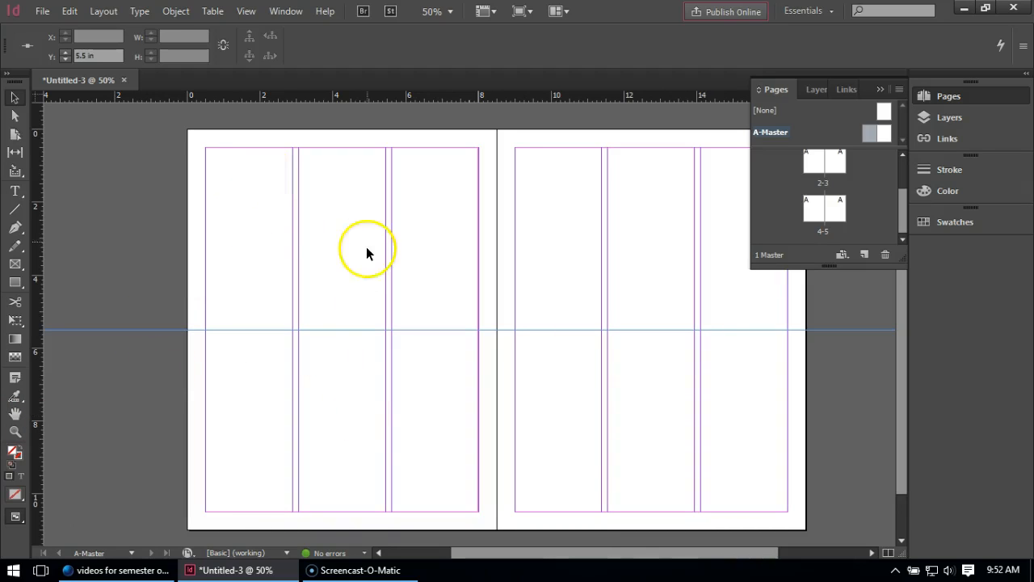
pyautogui.click(125, 417)
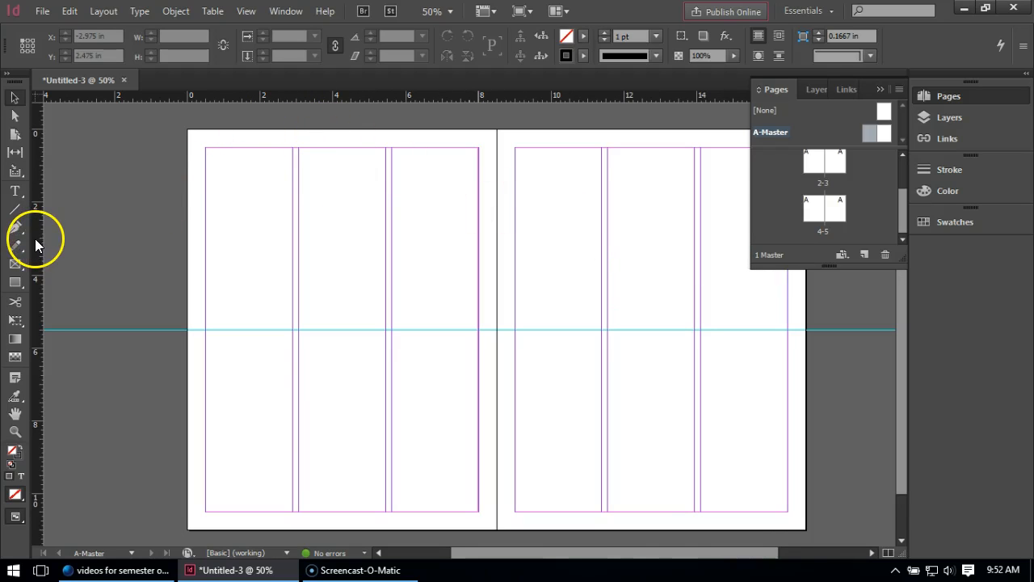
# Add vertical centre guides to the two master pages, at X 4.25 in and X 12.75 in.
pyautogui.moveTo(40, 240); pyautogui.dragTo(340, 253)
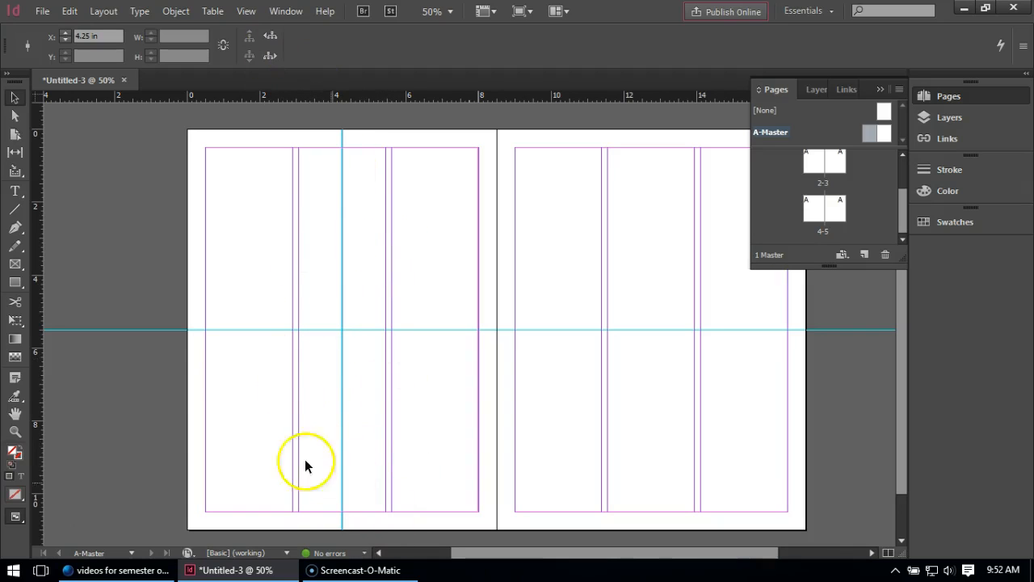
pyautogui.moveTo(46, 243); pyautogui.dragTo(651, 307)
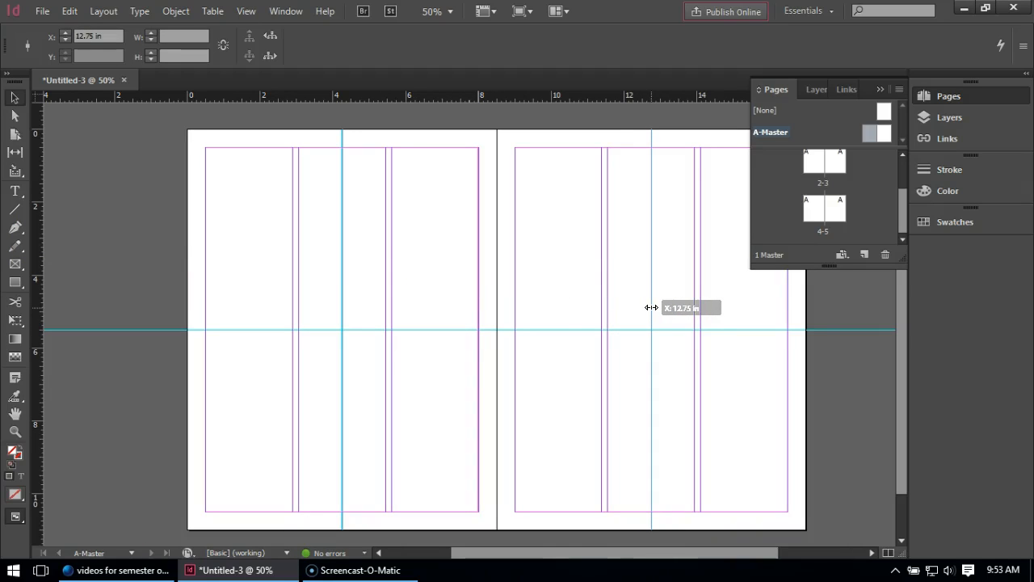
pyautogui.moveTo(651, 307); pyautogui.dragTo(651, 307)
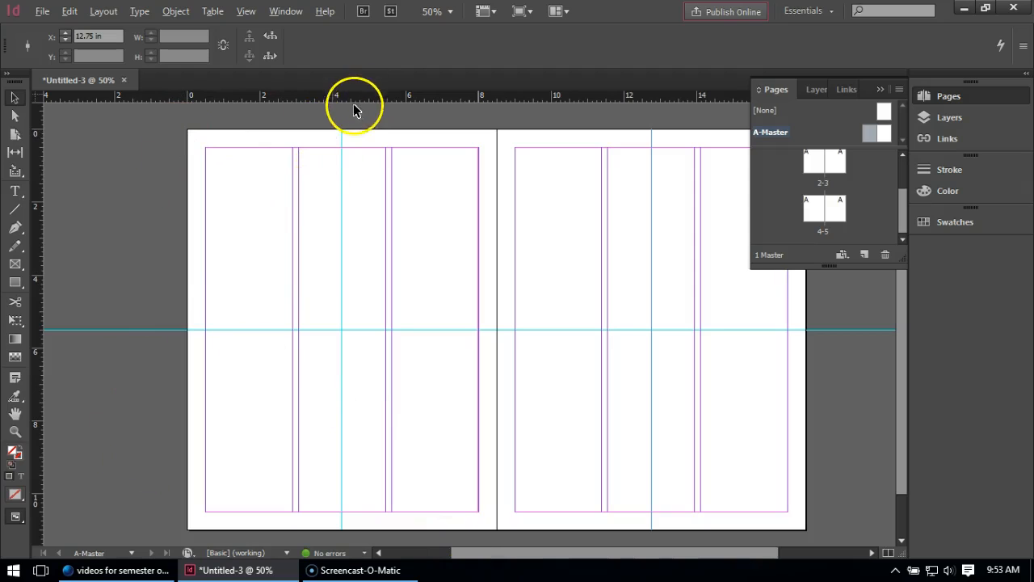
# Move the left master page's centre guide to X 4.1563 in and add a second vertical guide at X 4.342 in.
pyautogui.scroll(4, 360, 100)
pyautogui.scroll(1, 327, 136)
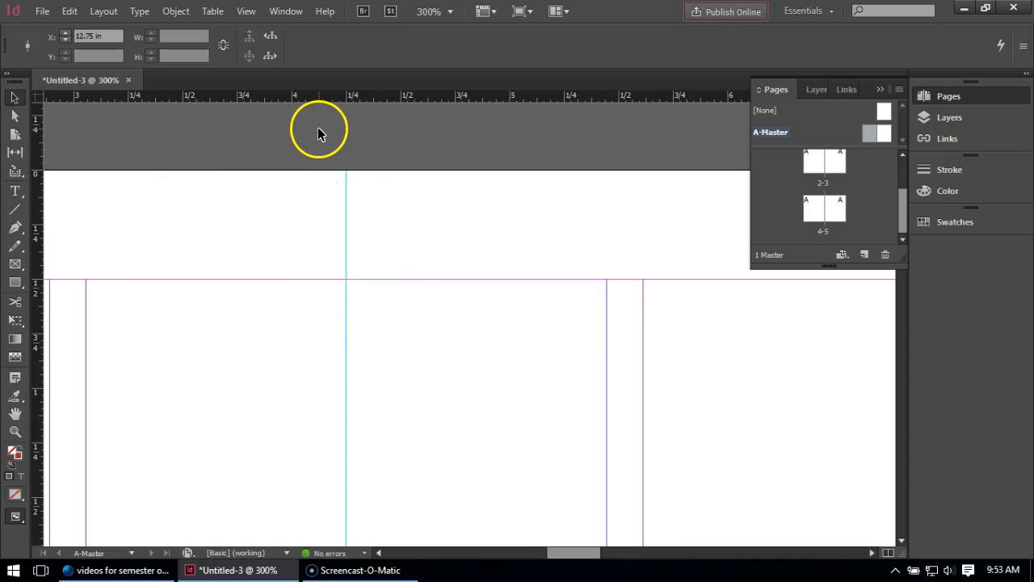
pyautogui.keyDown('alt'); pyautogui.scroll(1, 318, 129); pyautogui.keyUp('alt')
pyautogui.keyDown('alt'); pyautogui.scroll(2, 356, 146); pyautogui.keyUp('alt')
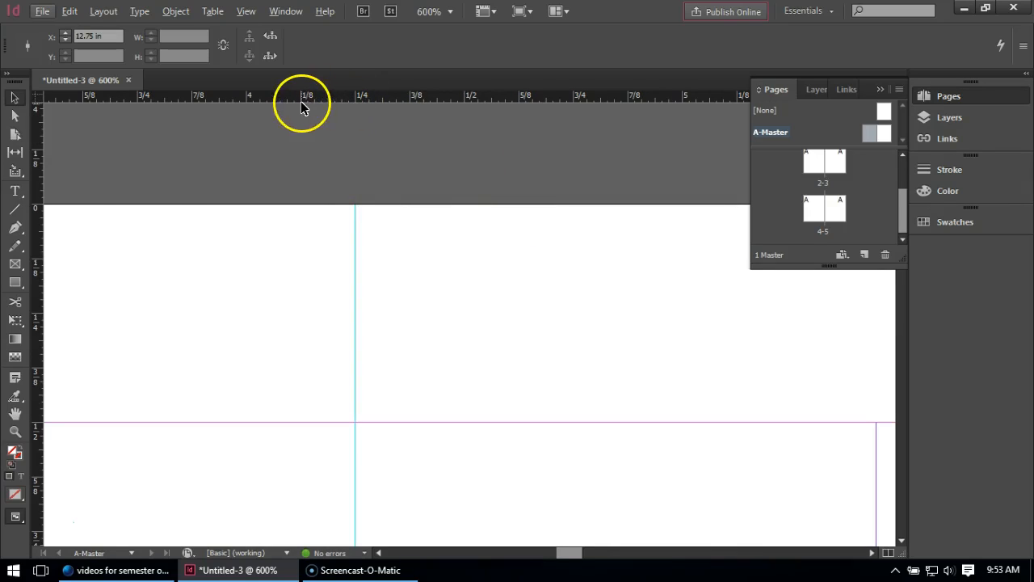
pyautogui.click(352, 270)
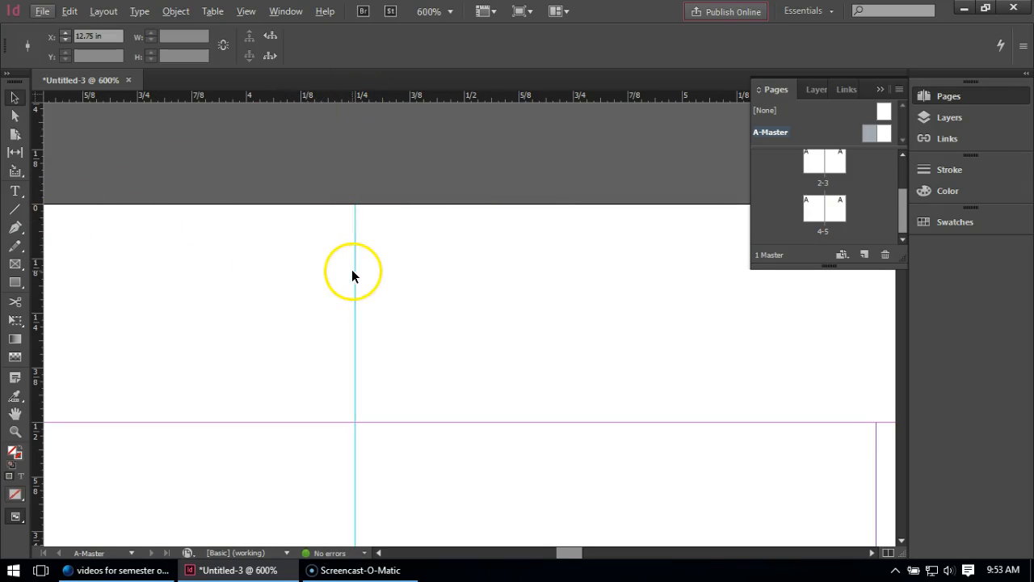
pyautogui.moveTo(354, 272); pyautogui.dragTo(314, 275)
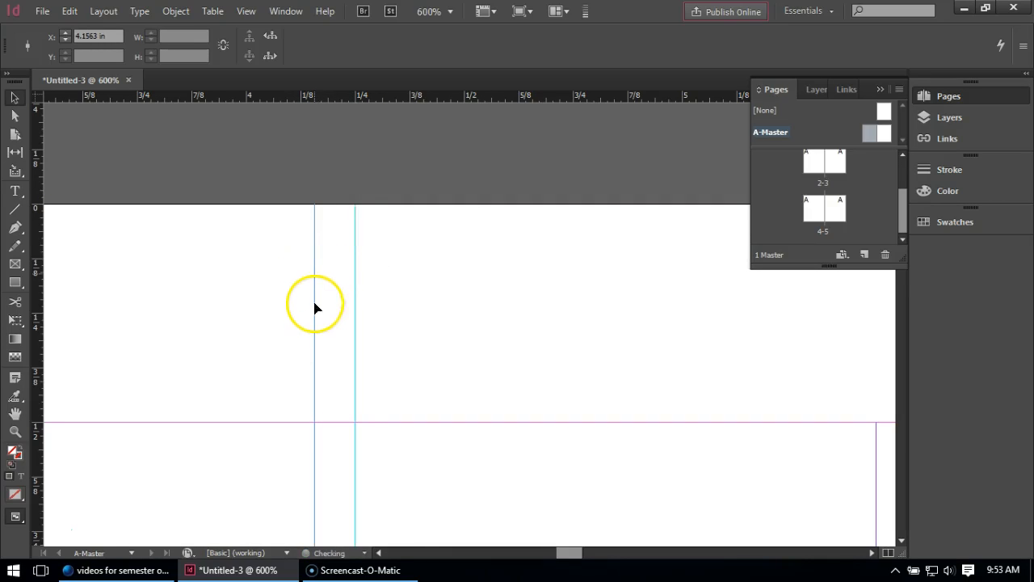
pyautogui.moveTo(35, 343); pyautogui.dragTo(353, 340)
pyautogui.moveTo(359, 340); pyautogui.dragTo(395, 337)
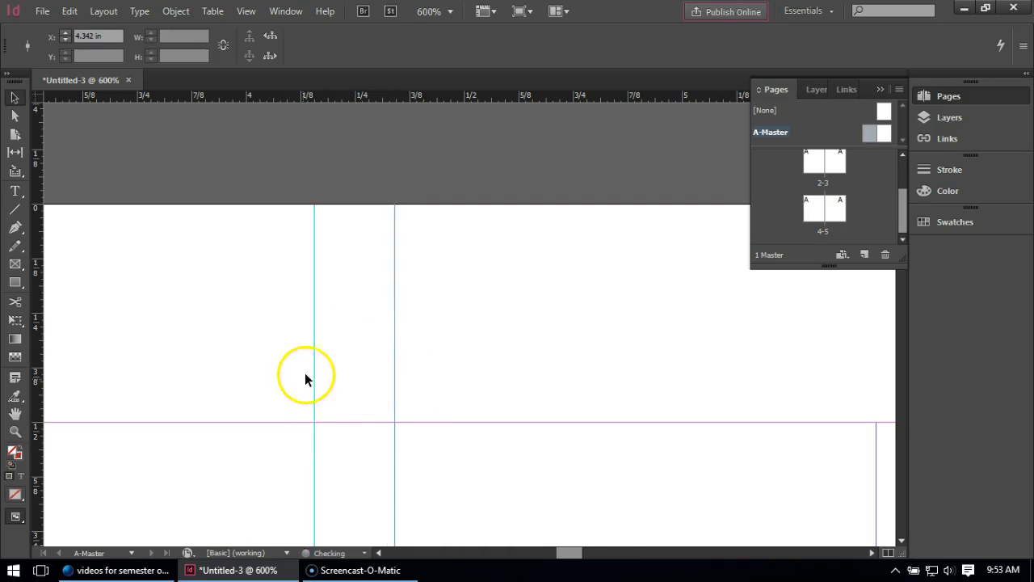
# Shift the right master page's centre guide slightly left of 12 3/4 in and add a second vertical guide equally far to its right.
pyautogui.scroll(-4, 310, 341)
pyautogui.scroll(-2, 389, 330)
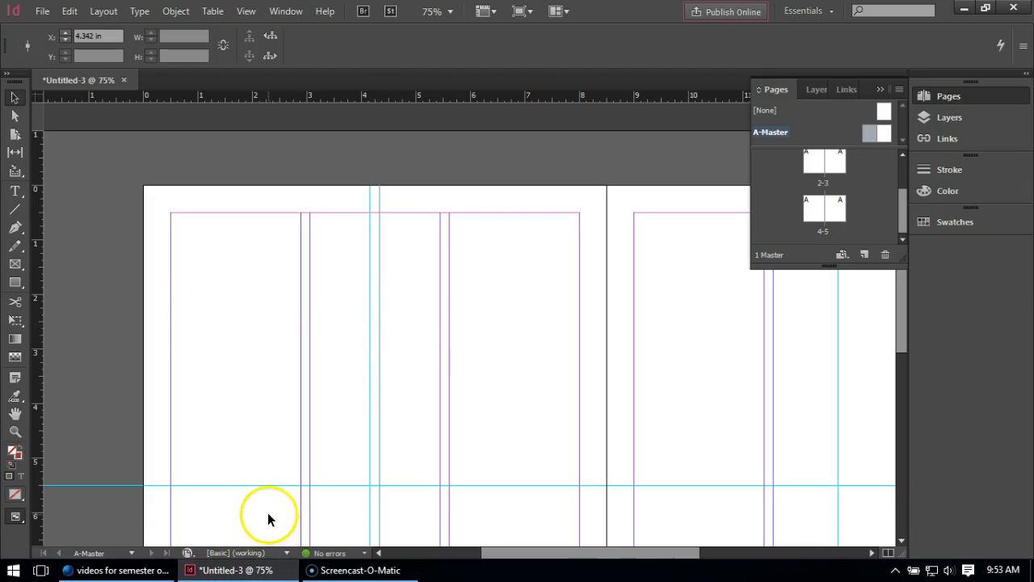
pyautogui.scroll(-2, 282, 317)
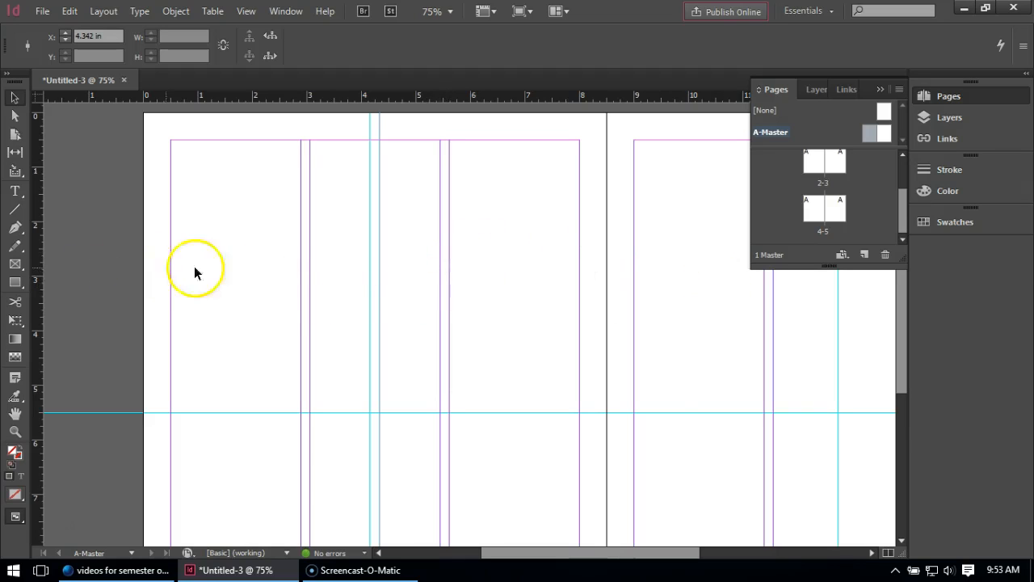
pyautogui.scroll(-5, 259, 305)
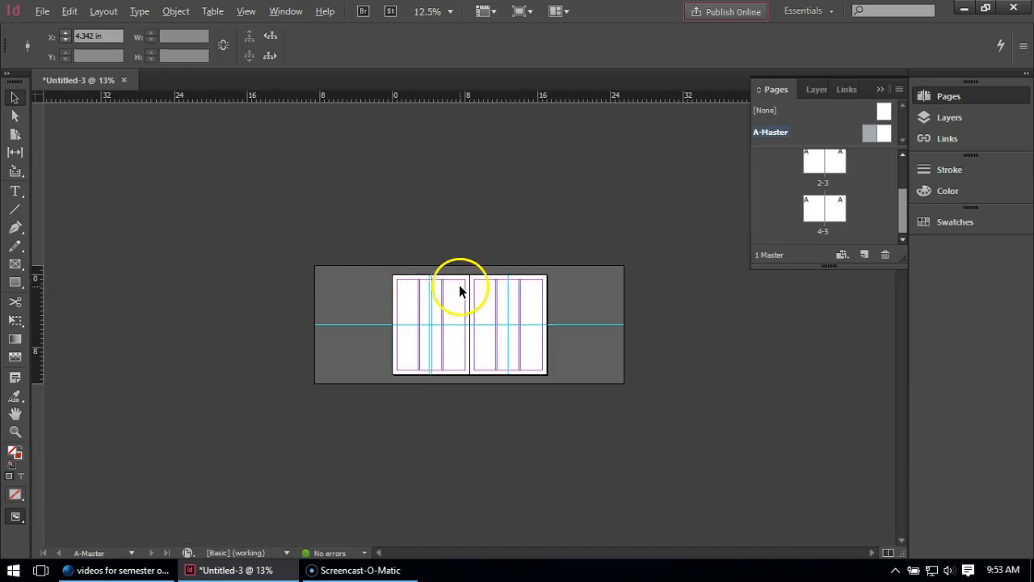
pyautogui.scroll(3, 485, 289)
pyautogui.scroll(-2, 485, 266)
pyautogui.scroll(2, 565, 247)
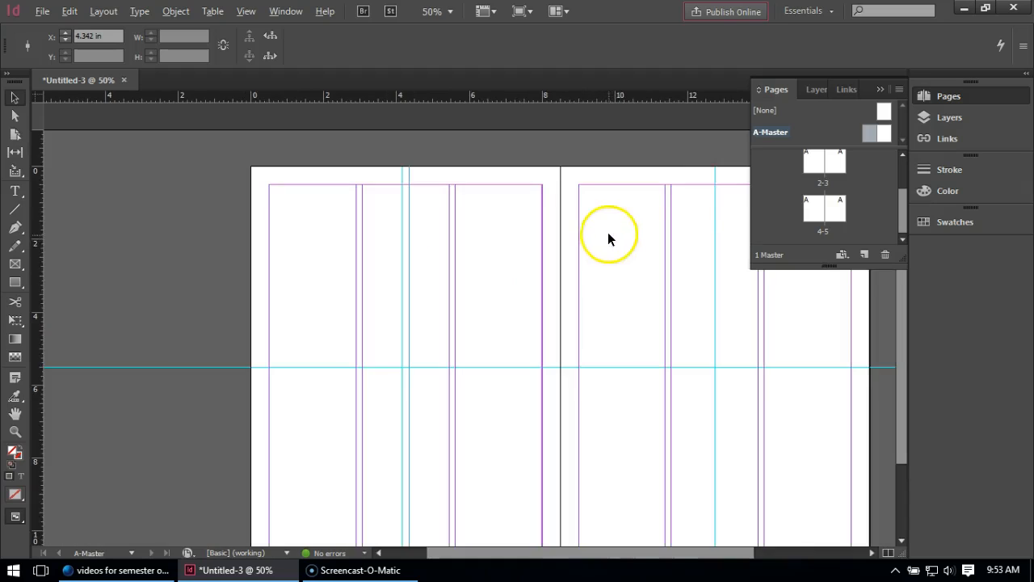
pyautogui.scroll(1, 727, 189)
pyautogui.scroll(1, 755, 187)
pyautogui.scroll(6, 735, 198)
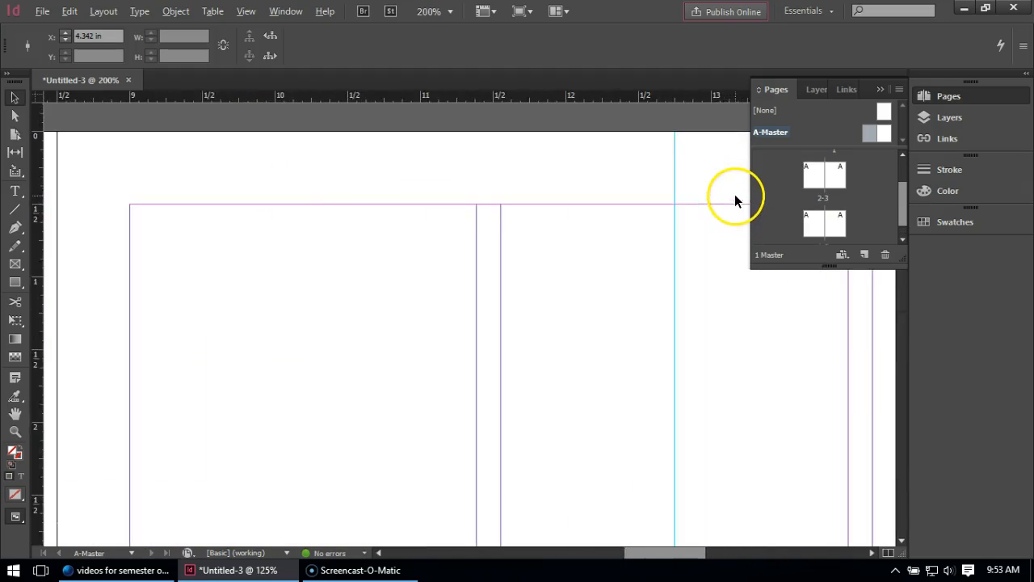
pyautogui.click(587, 211)
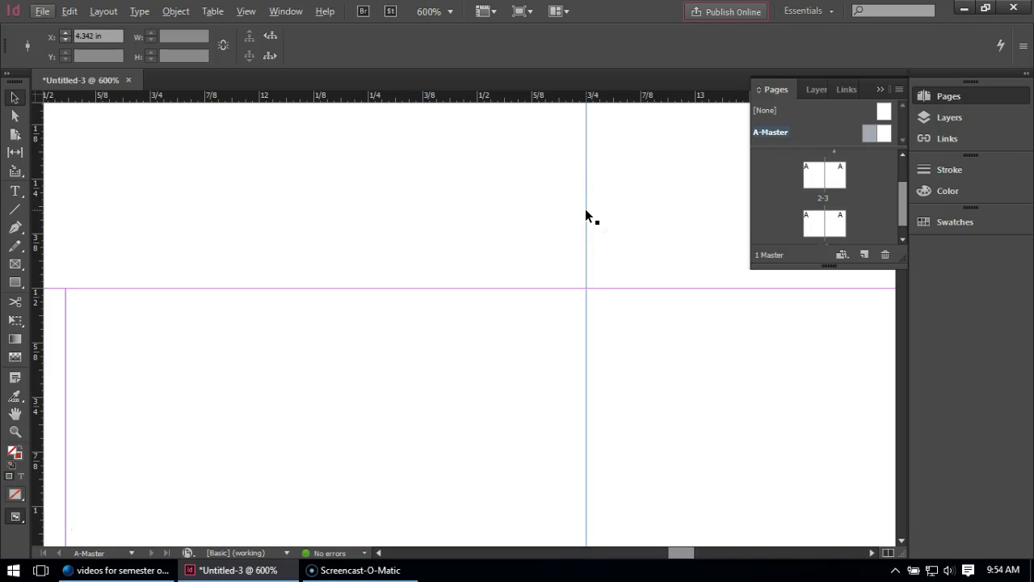
pyautogui.moveTo(586, 212); pyautogui.dragTo(546, 214)
pyautogui.click(327, 264)
pyautogui.moveTo(35, 266); pyautogui.dragTo(628, 260)
pyautogui.scroll(-10, 586, 248)
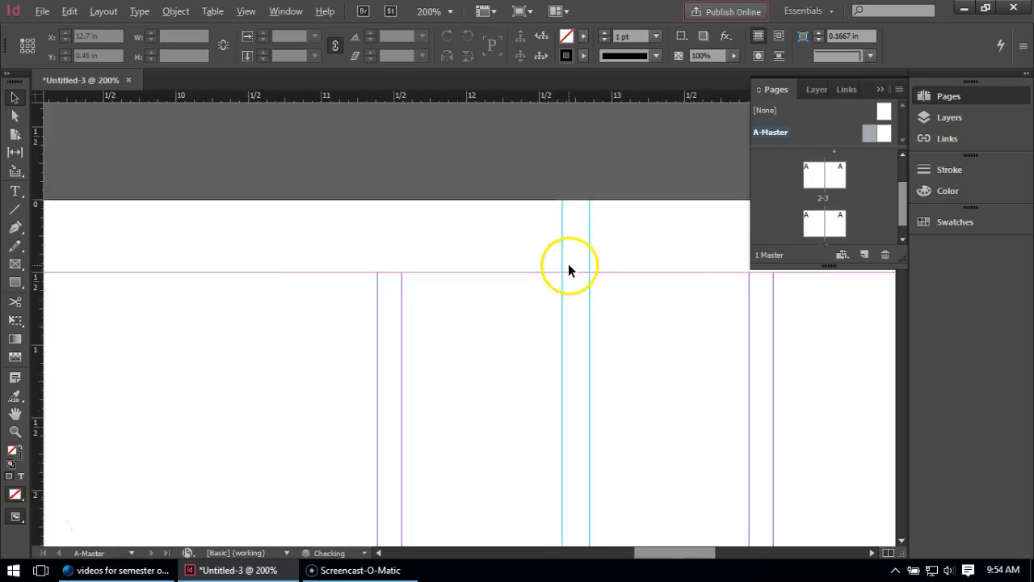
pyautogui.scroll(1, 469, 319)
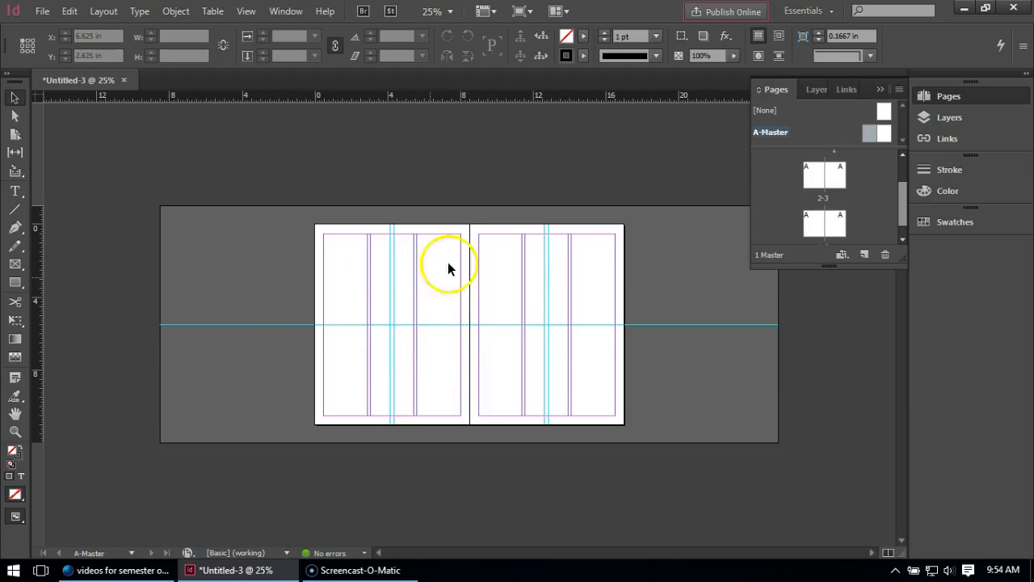
# Go to pages 2-3 and check the master guides on every spread of the document.
pyautogui.doubleClick(818, 174)
pyautogui.scroll(-3, 563, 299)
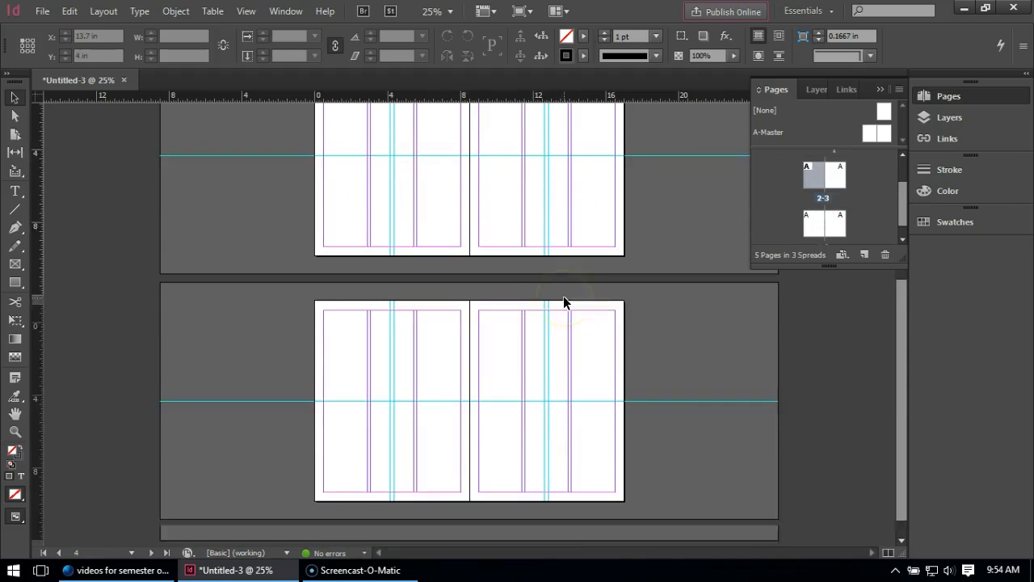
pyautogui.scroll(6, 506, 376)
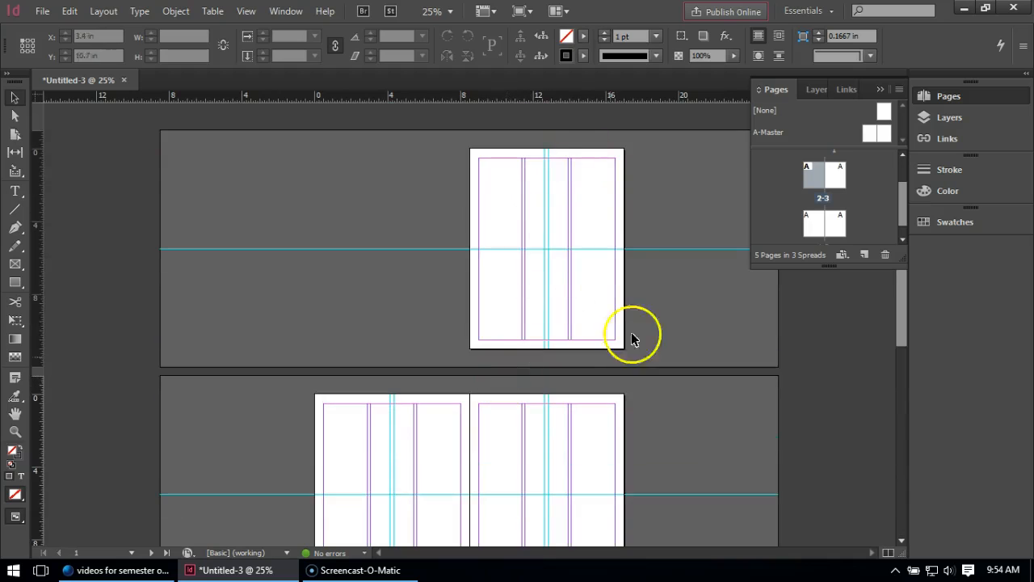
pyautogui.scroll(-1, 487, 323)
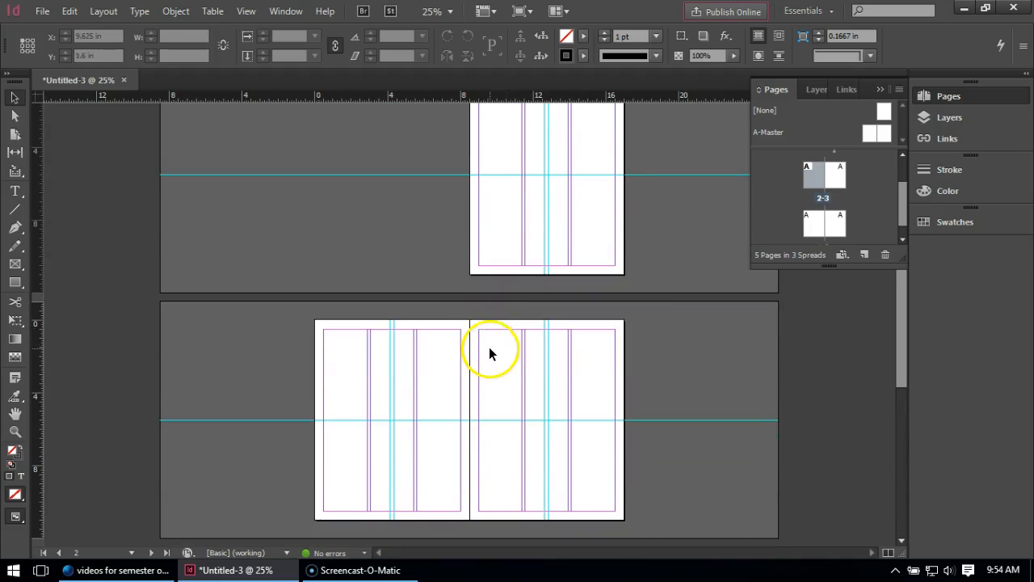
pyautogui.scroll(-2, 490, 347)
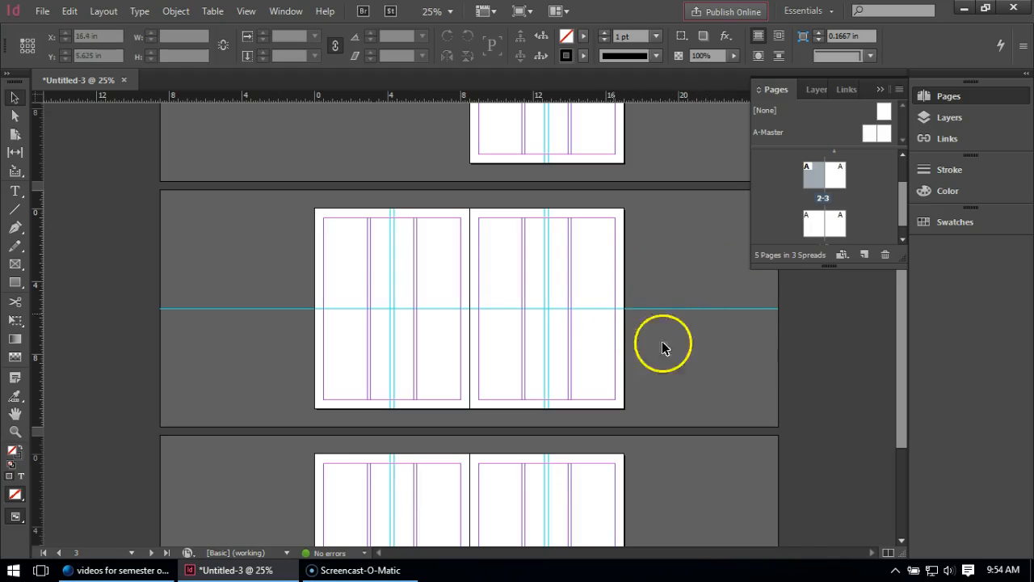
pyautogui.scroll(1, 723, 376)
pyautogui.scroll(-1, 722, 376)
pyautogui.scroll(-1, 722, 376)
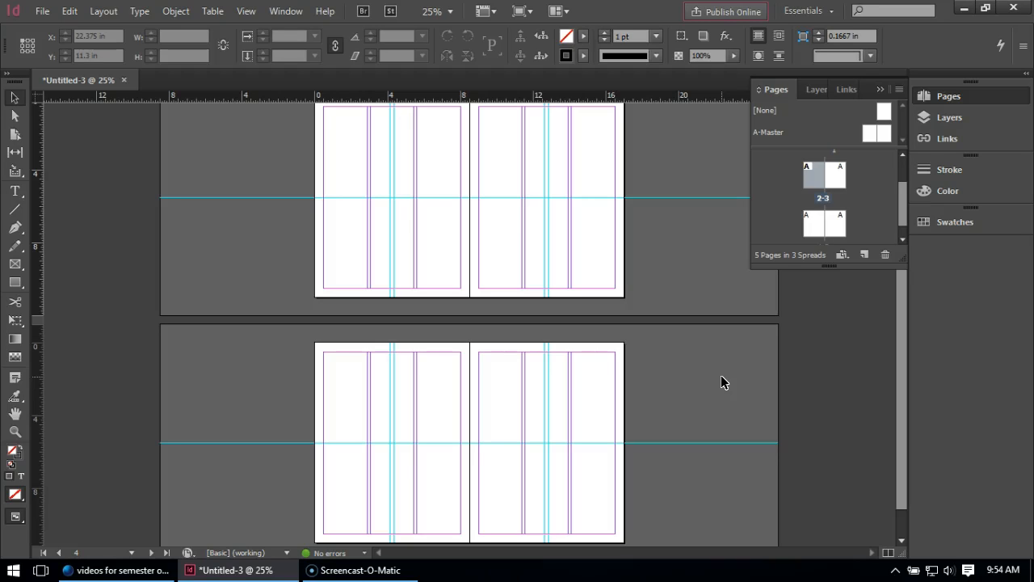
pyautogui.scroll(-1, 722, 382)
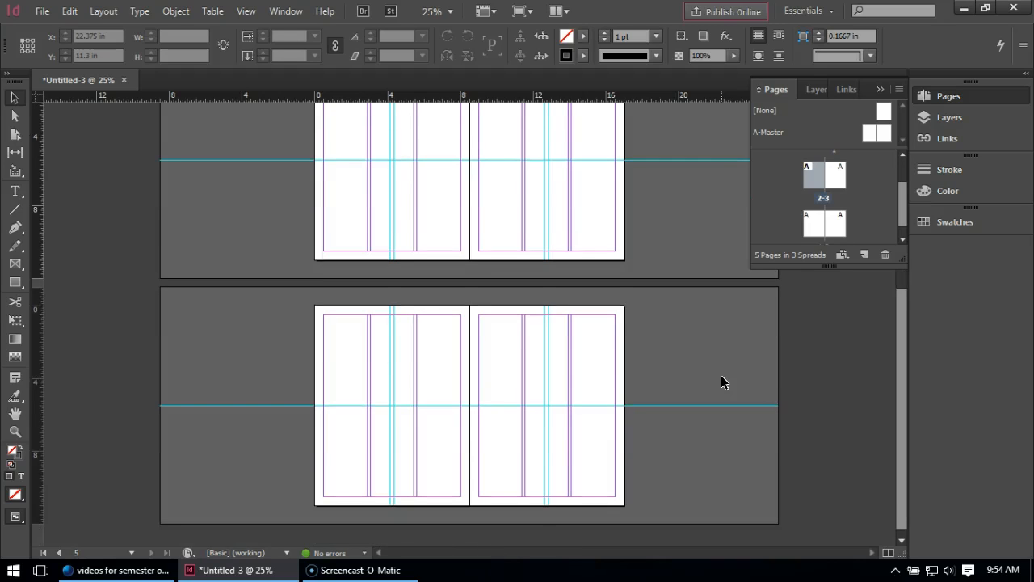